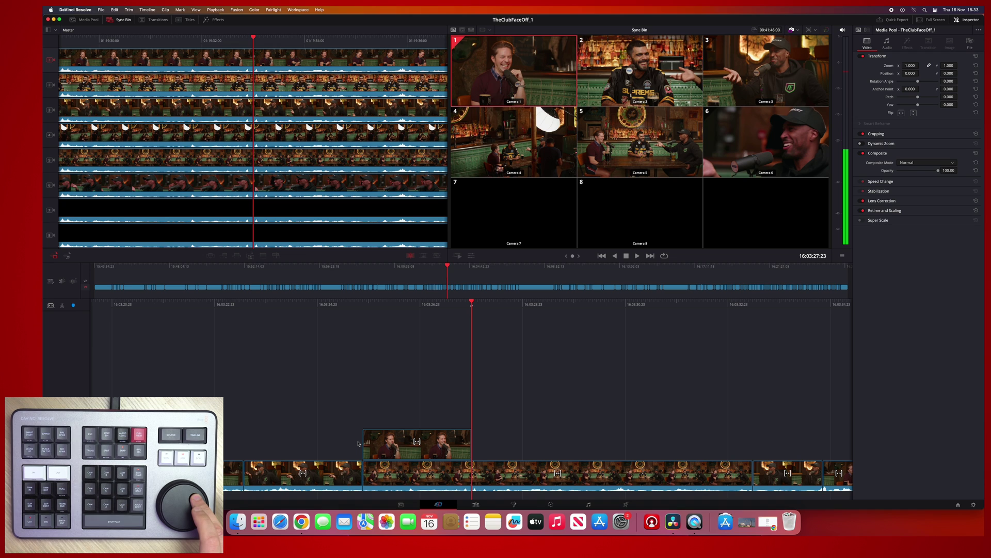
Lay Camera 2 as a 01:15 overlay above the wide shot, starting where the Camera 1 overlay clip ends at 16:03:27:23.
key("Right")
key("Right")
key("Right")
key("Right")
key("Right")
key("Right")
key("Right")
key("Right")
key("Right")
key("Left")
key("Left")
key("Left")
key("Left")
key("Left")
key("Left")
key("Left")
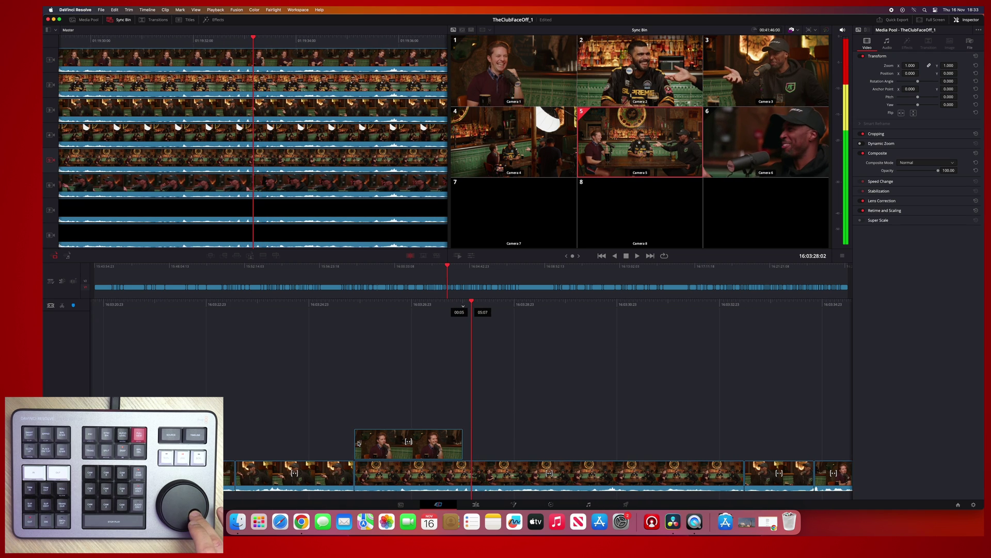
key("Left")
key("Left")
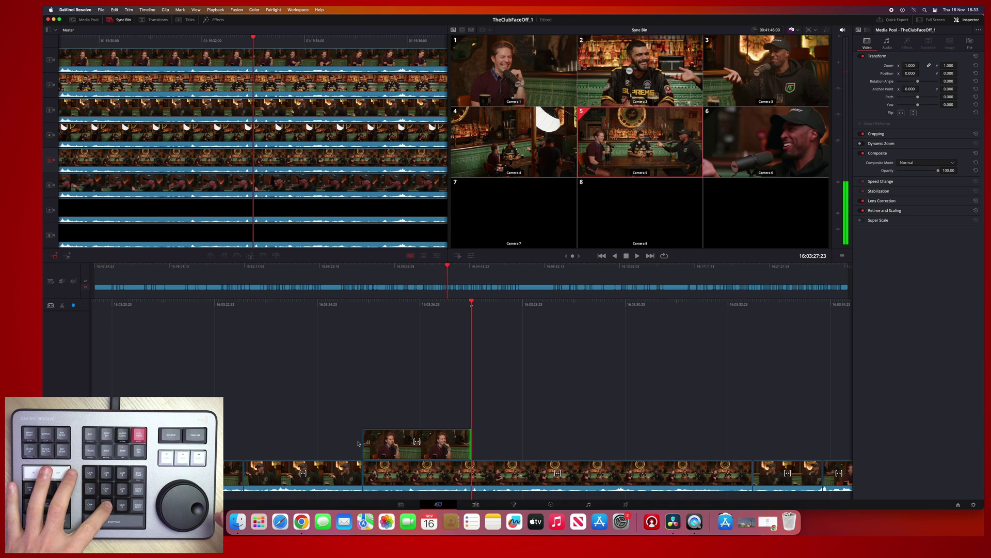
key("2")
key("Right")
key("Right")
key("Right")
key("Right")
key("Right")
key("Right")
key("Right")
key("Right")
key("Right")
key("Right")
key("Right")
key("Right")
key("Right")
key("Right")
key("Right")
key("Right")
key("Right")
key("Right")
key("Right")
key("Right")
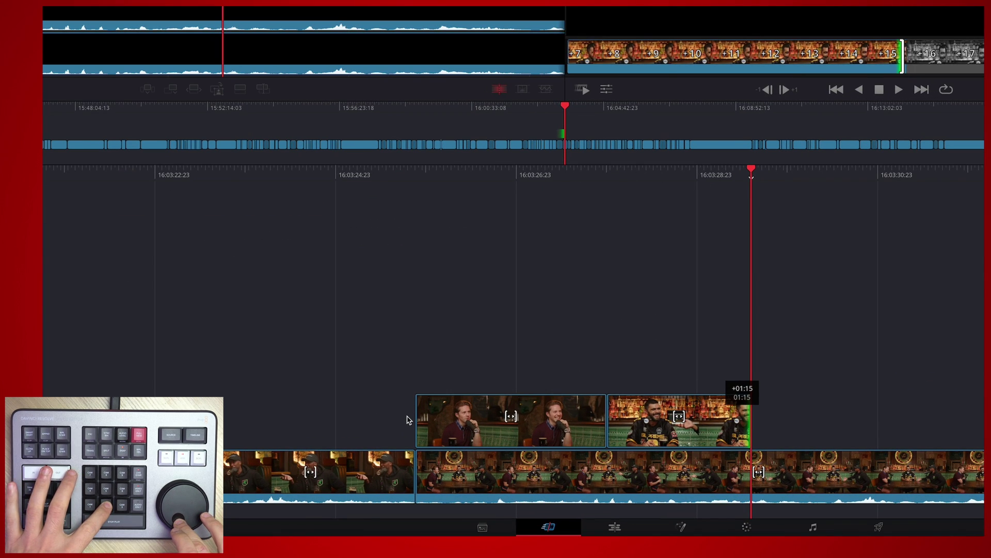
Lay Camera 3 over the wide shot directly after the Camera 2 overlay, extending it to about 16:03:31.
key("3")
key("Right")
key("Right")
key("Right")
key("Right")
key("Right")
key("Right")
key("Right")
key("Right")
key("Right")
key("Right")
key("Right")
key("Right")
key("Right")
key("Right")
key("Right")
key("Right")
key("Right")
key("Right")
key("Right")
key("Right")
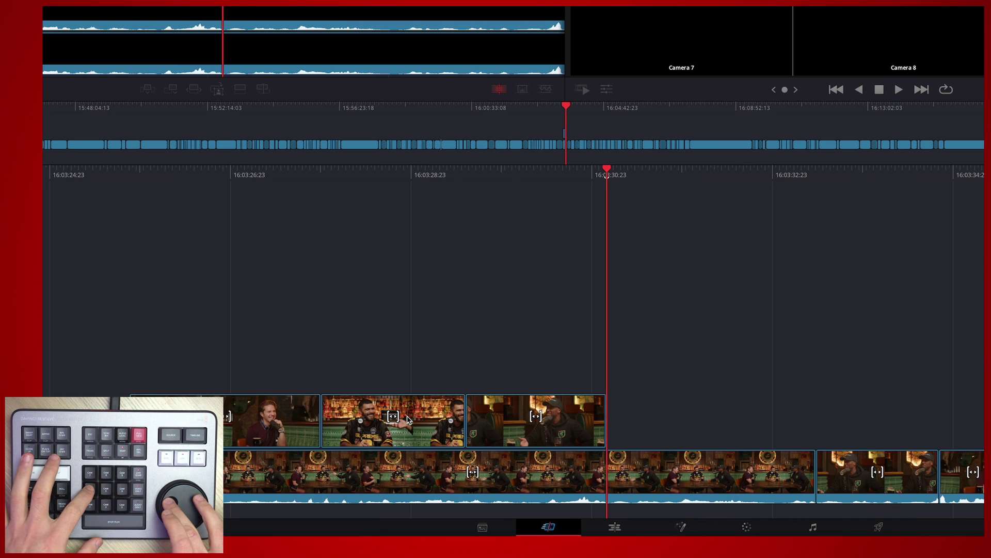
Lay Camera 4 over the wide shot directly after the Camera 3 overlay, extending it to about 16:03:32:20.
key("4")
key("Right")
key("Right")
key("Right")
key("Right")
key("Right")
key("Right")
key("Right")
key("Right")
key("Right")
key("Right")
key("Right")
key("Right")
key("Right")
key("Right")
key("Right")
key("Right")
key("Right")
key("Right")
key("Right")
key("Right")
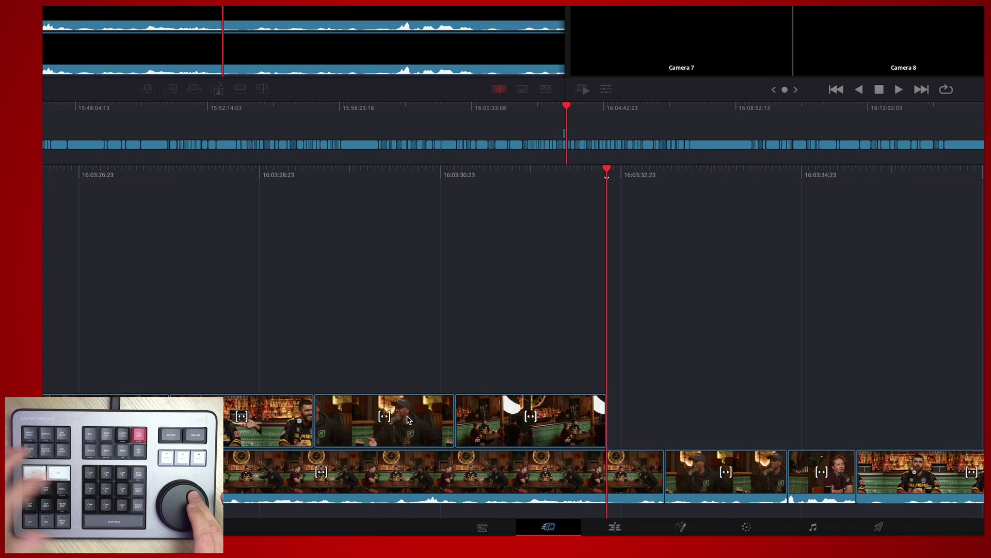
Play the timeline from about 16:03:22 to review the new camera overlays above the wide shot.
key("Left")
key("Left")
key("Left")
key("Left")
key("Left")
key("Left")
key("Left")
key("Left")
key("Left")
key("Left")
key("Left")
key("Left")
key("Left")
key("Left")
key("Left")
key("Left")
key("Left")
key("Left")
key("Left")
key("Left")
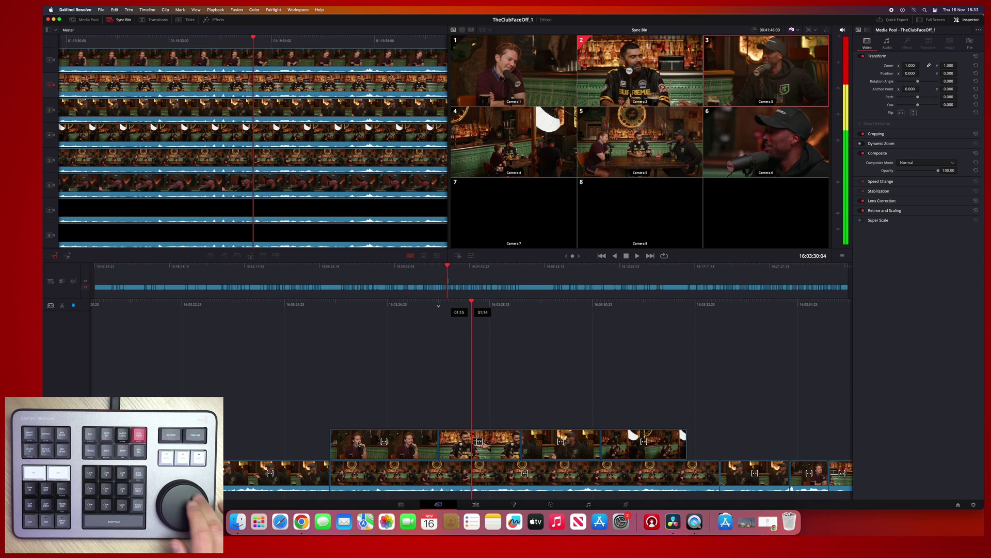
key("shift+Left")
key("shift+Left")
key("shift+Left")
key("shift+Left")
key("shift+Left")
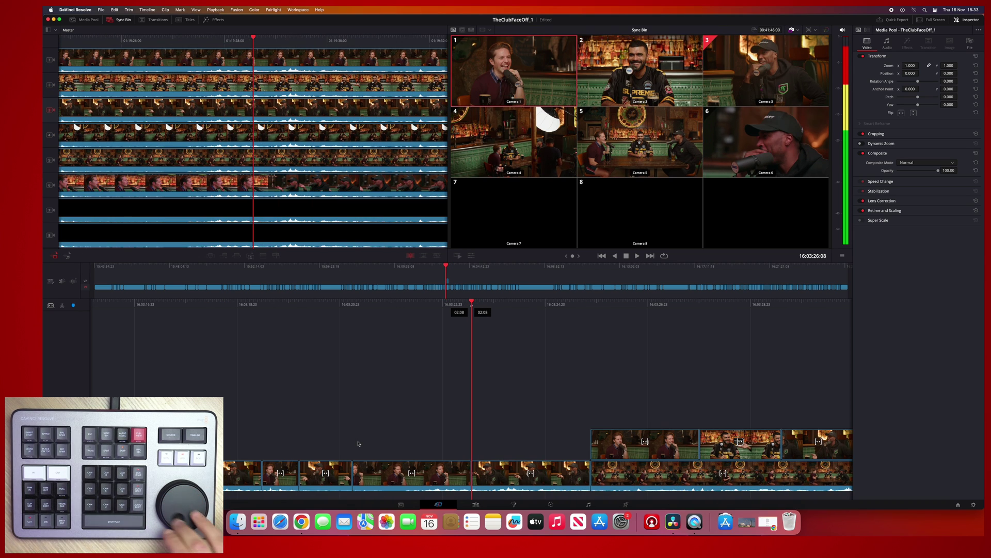
key("Left")
key("Left")
key("Left")
key("Left")
key("Left")
key("Left")
key("Left")
key("Left")
key("Left")
key("Left")
key("Left")
key("Left")
key("Left")
key("Left")
key("Left")
key("Left")
key("Left")
key("Left")
key("Left")
key("Left")
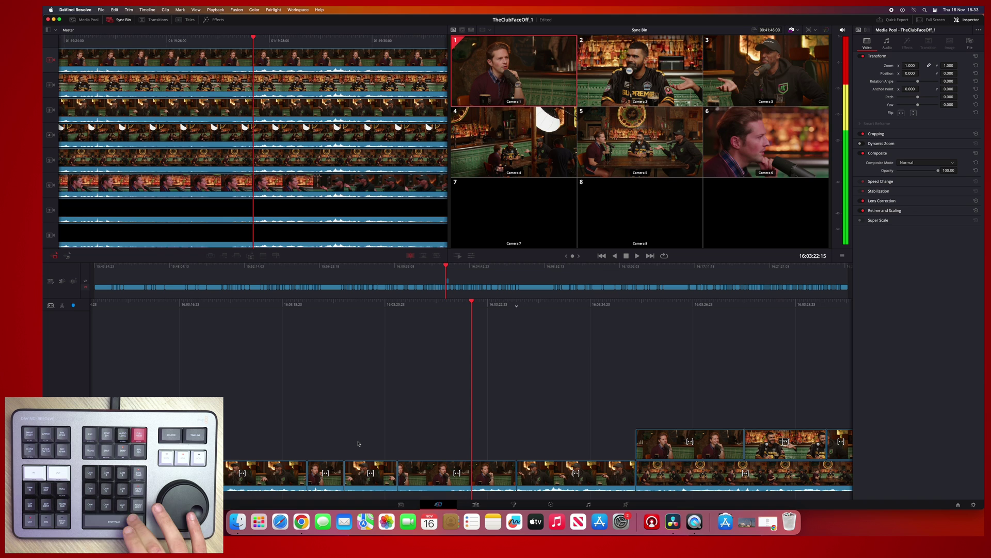
key("space")
key("space")
key("q")
key("shift+Right")
key("shift+Right")
key("shift+Right")
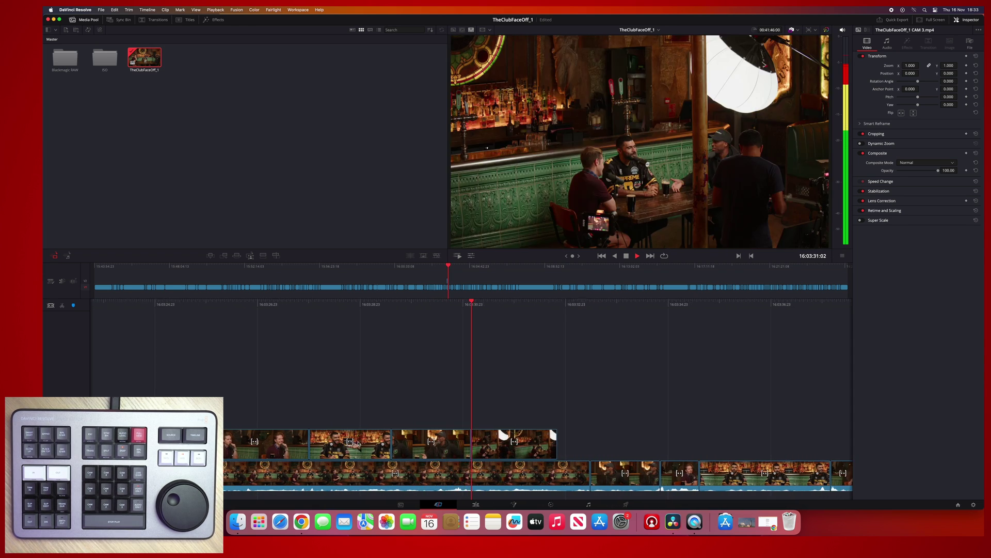
key("space")
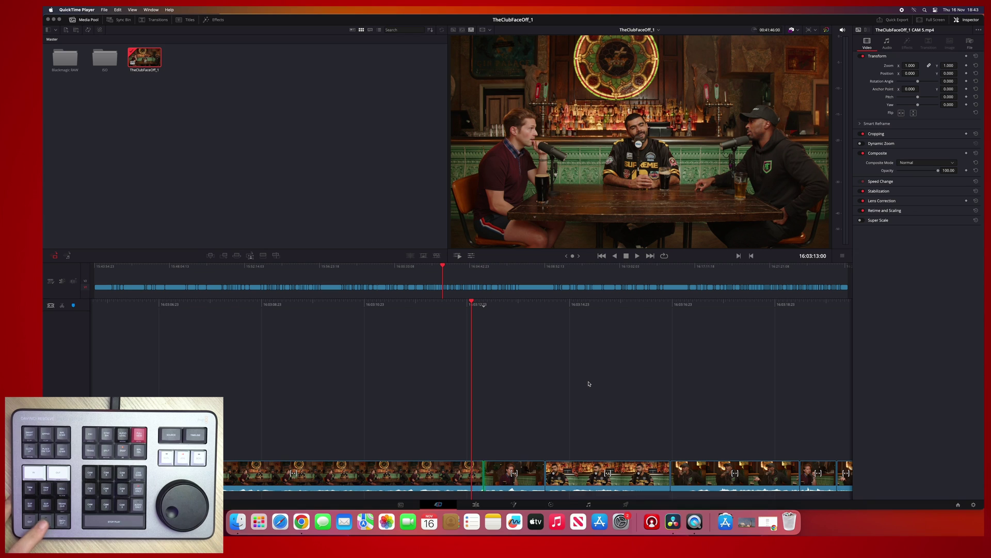
Add dissolves to the cuts at both ends of the short Camera 1 clip after 16:03:13.
key("Right")
key("Right")
key("Right")
key("Right")
key("Right")
key("Right")
key("Right")
key("Right")
key("Right")
key("Right")
key("Right")
key("Right")
key("Right")
key("Right")
key("Right")
key("Right")
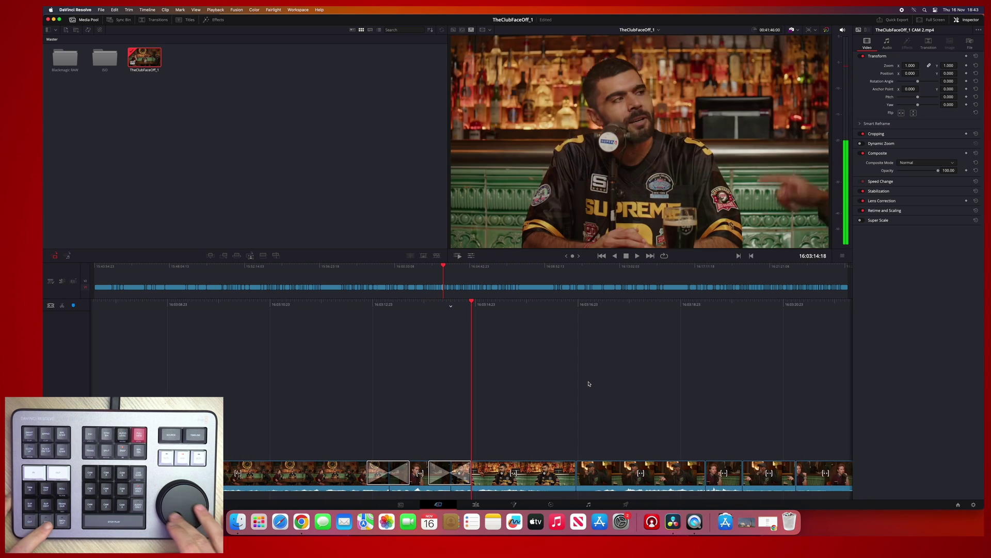
Add a dissolve at the cut from the CAM 2 clip to the CAM 3 clip, near 16:03:16:22.
key("Left")
key("Left")
key("Left")
key("super+t")
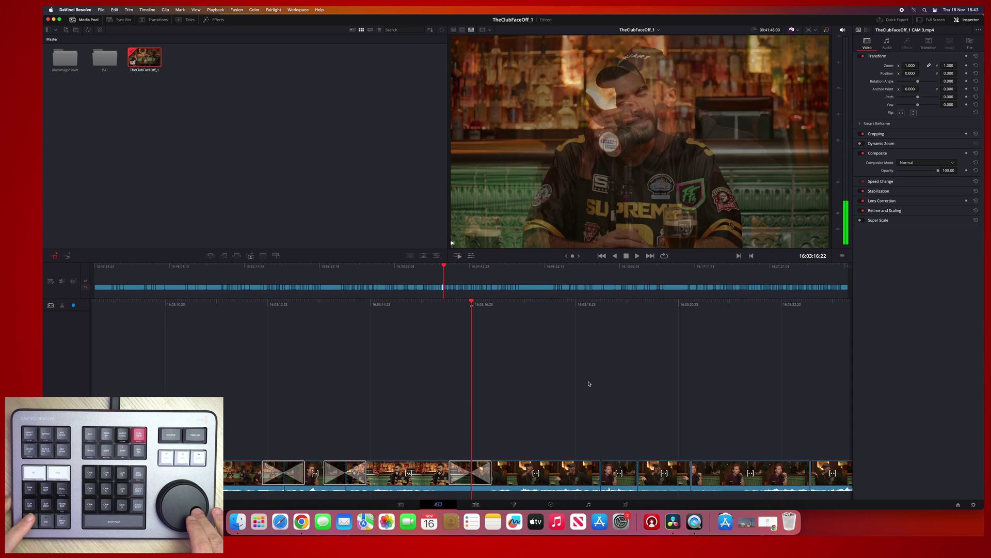
key("shift+Left")
key("shift+Left")
key("shift+Left")
key("shift+Left")
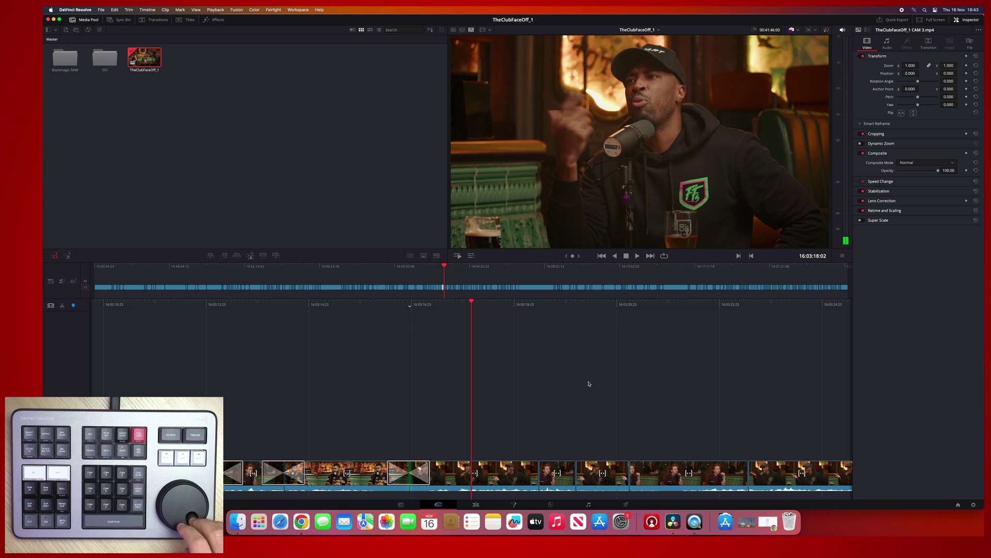
Shorten the dissolve at the cut from the CAM 2 clip to the CAM 3 clip, near 16:03:16:21.
key("Left")
key("Right")
key("Right")
key("Right")
key("Right")
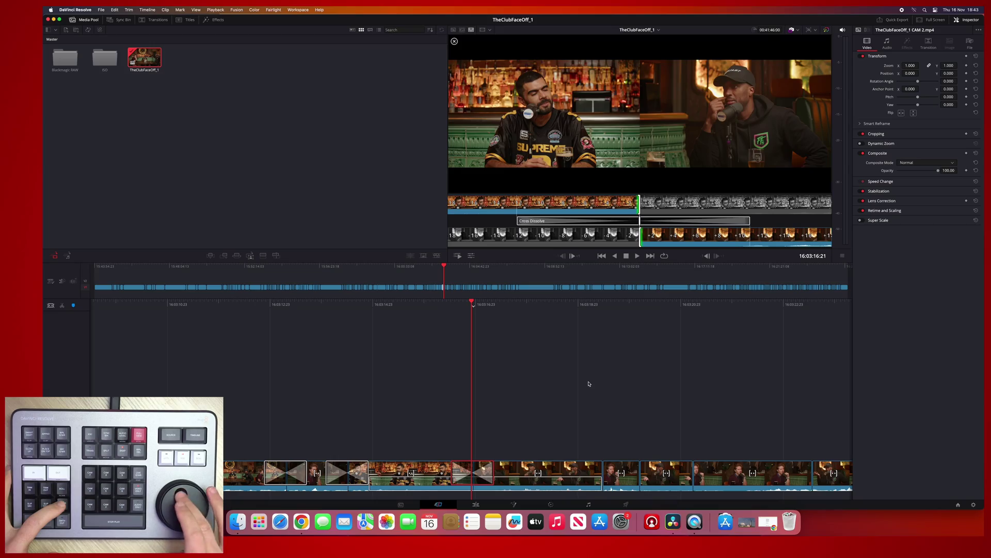
key("comma")
key("comma")
key("comma")
key("comma")
key("comma")
key("comma")
key("comma")
key("comma")
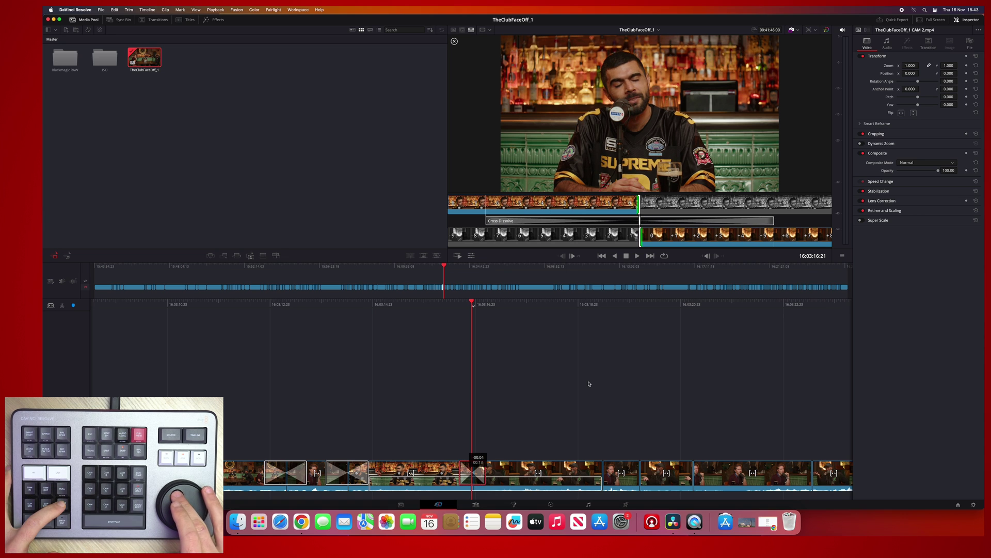
Shorten the dissolve leading into the CAM 2 clip, near 16:03:14:14.
key("Left")
key("Left")
key("Left")
key("Left")
key("Left")
key("Left")
key("Left")
key("Left")
key("Left")
key("Left")
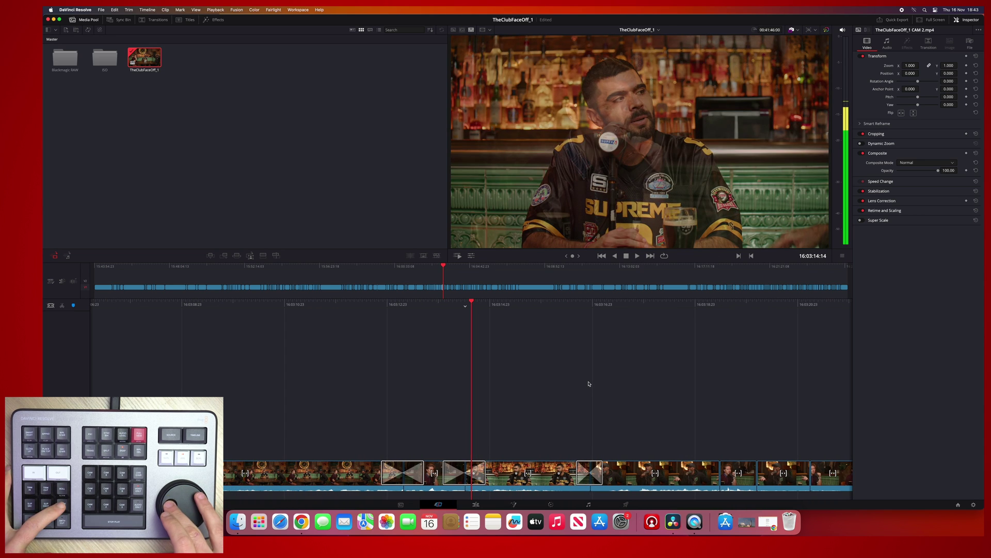
key("comma")
key("comma")
key("comma")
key("comma")
key("comma")
key("comma")
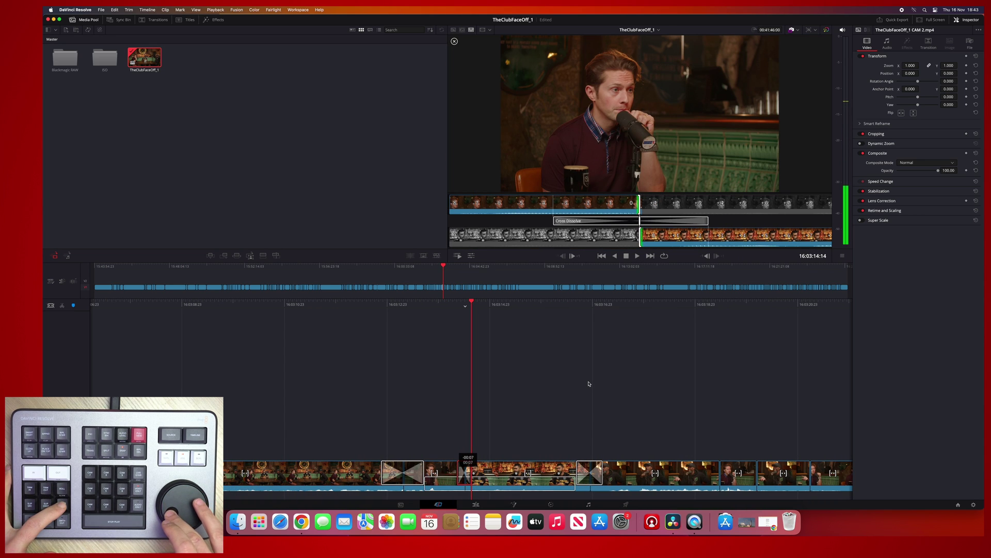
Shorten the dissolve from the CAM 5 wide shot to the CAM 1 clip, near 16:03:13:09.
key("slash")
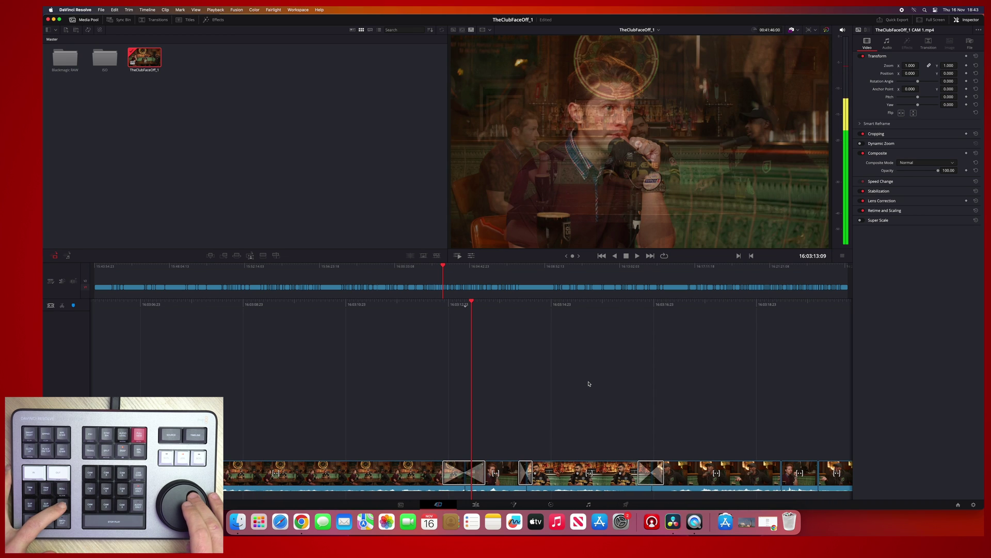
key("v")
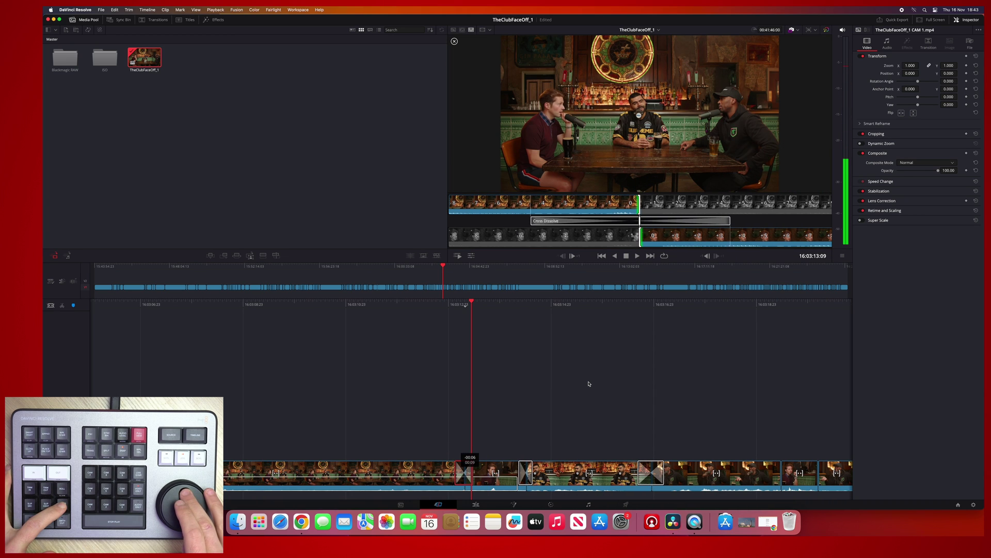
key("slash")
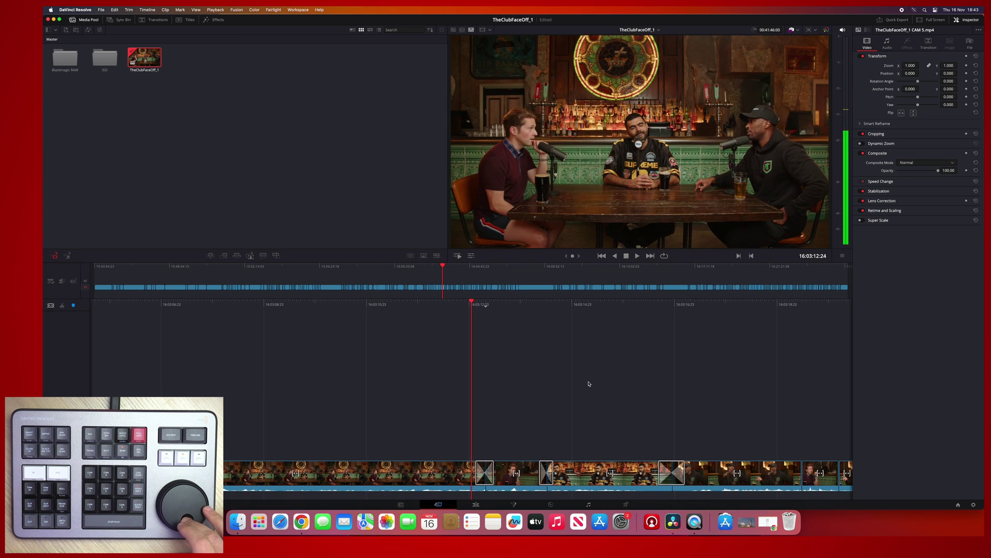
Step frame by frame from 16:03:12:22 to 16:03:13:06 to examine the shortened dissolve into the CAM 1 clip.
key("Left")
key("Left")
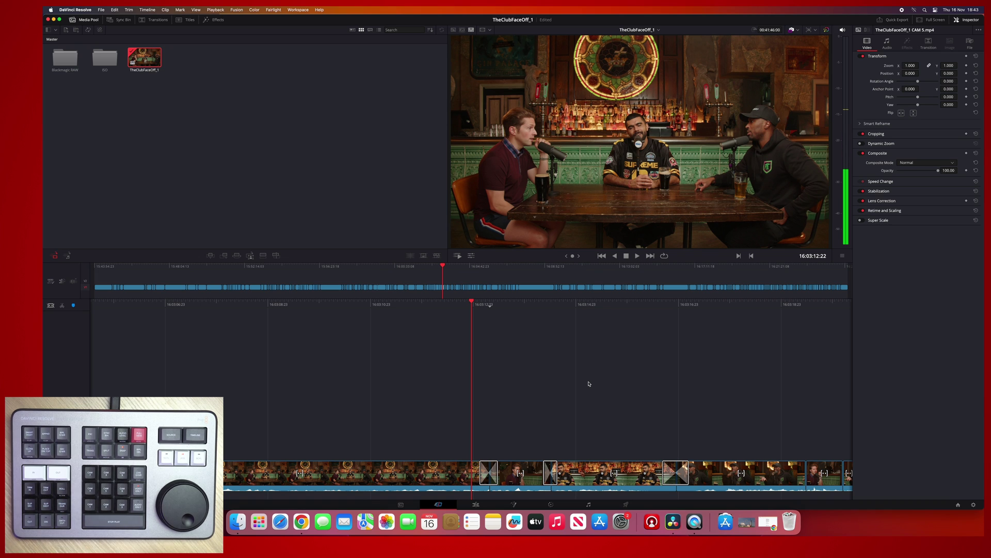
key("Right")
key("Right")
key("Right")
key("Right")
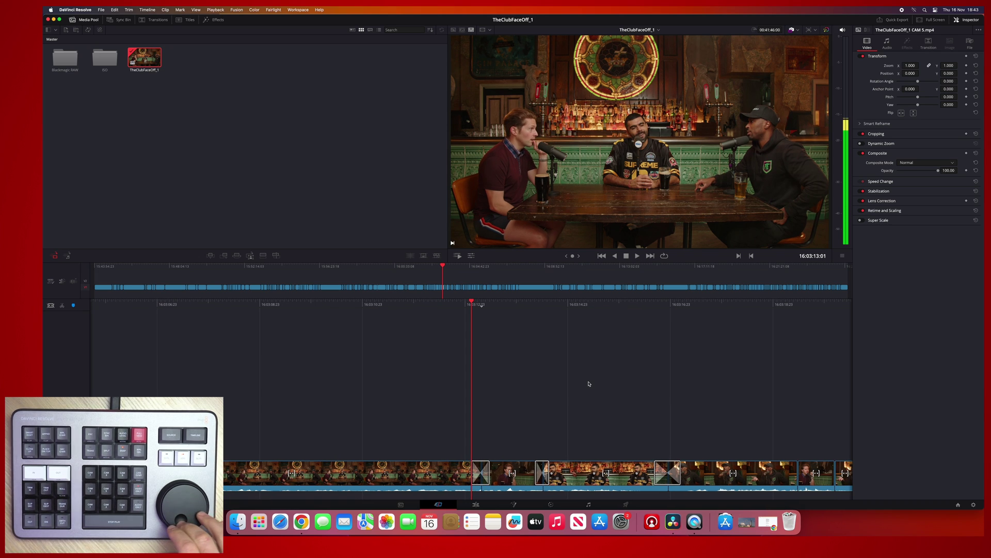
key("Right")
key("Right")
key("Right")
key("Right")
key("Right")
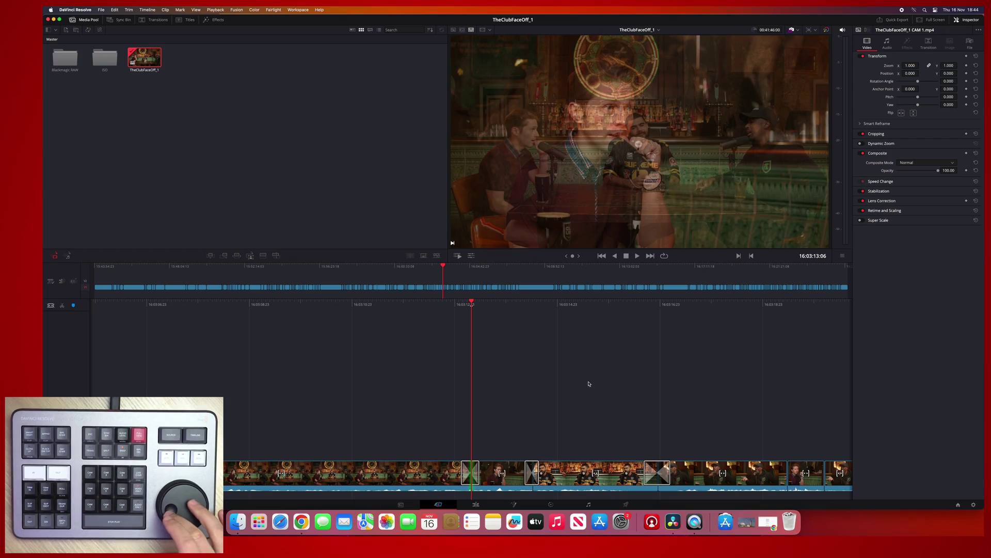
Add dissolves to the consecutive cuts starting at 16:03:19:09, at both ends of the short clip and onward.
scroll(589, 384, "right", 10)
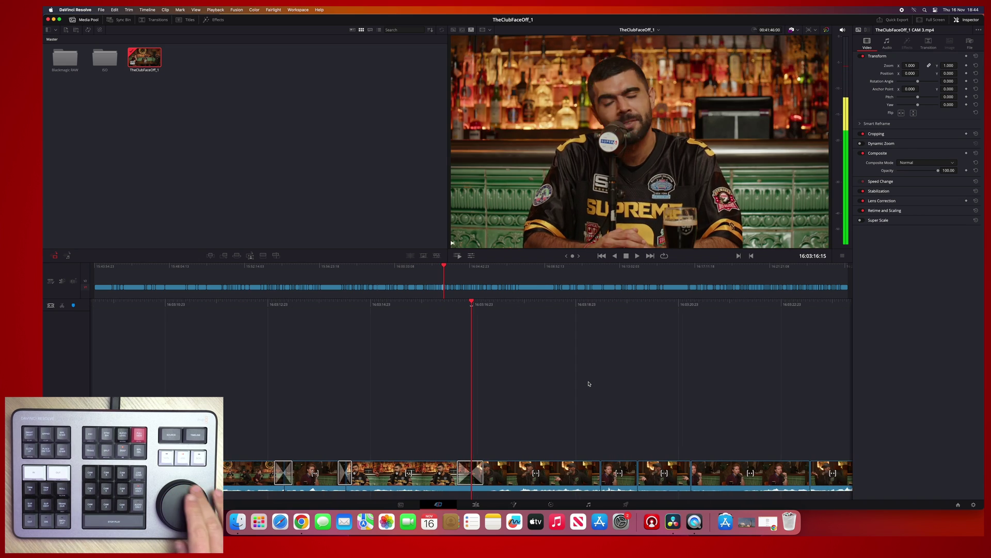
scroll(589, 383, "right", 3)
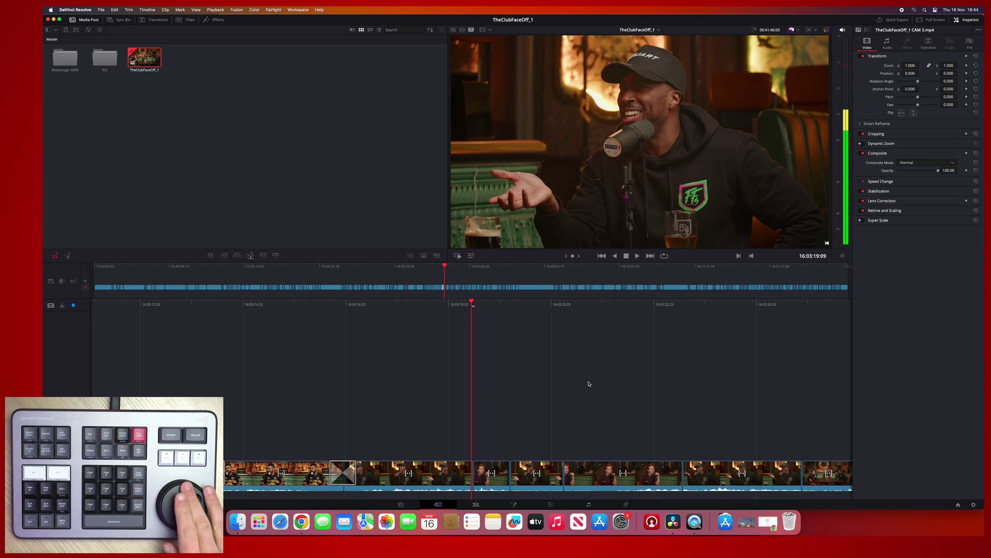
key("ctrl+t")
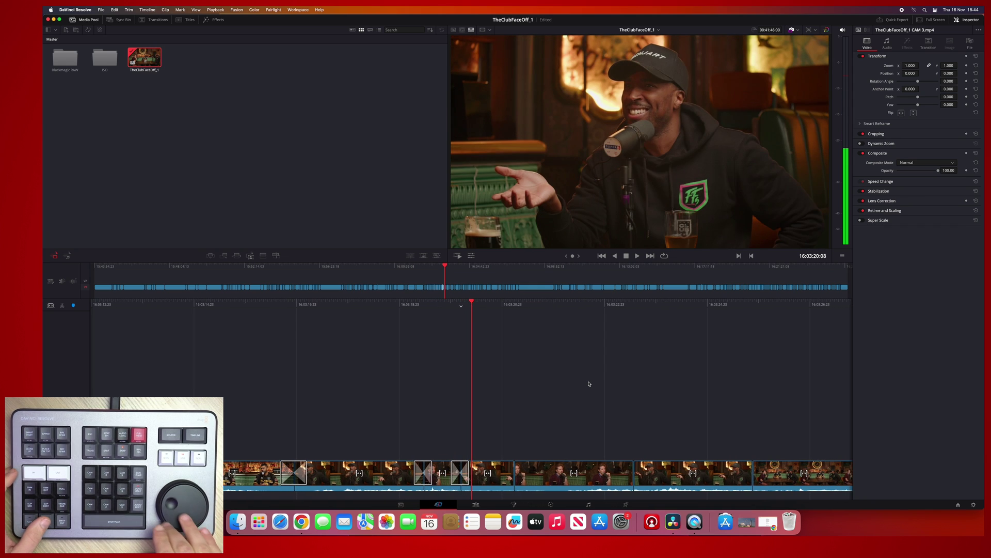
scroll(589, 384, "right", 3)
key("super+t")
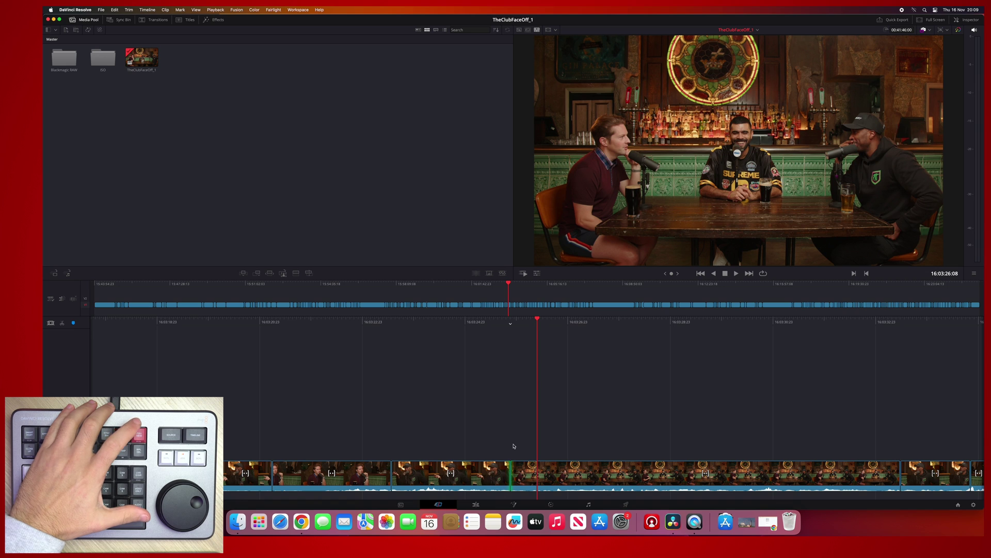
View the wide shot full screen around 16:03:30:06 and return to the editing layout.
key("super+f")
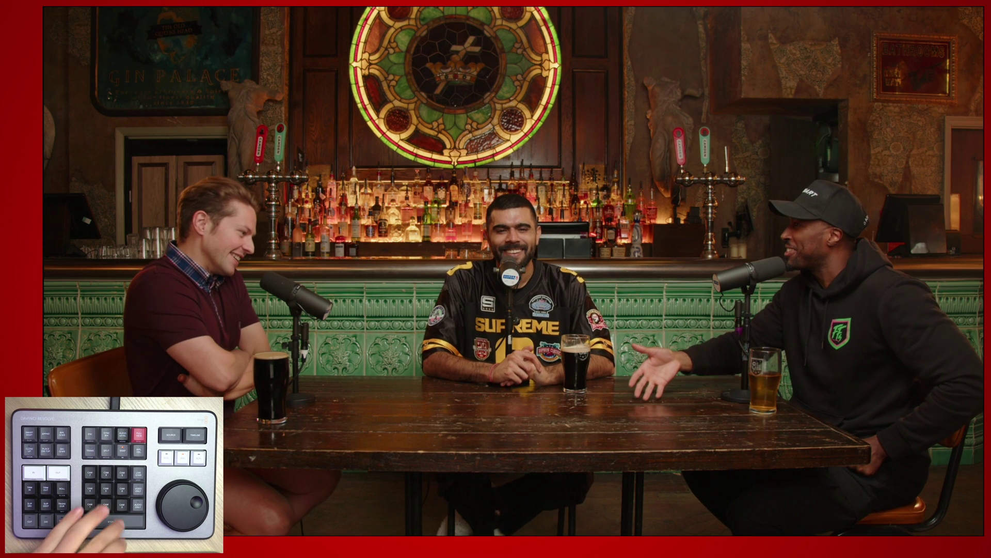
key("super+f")
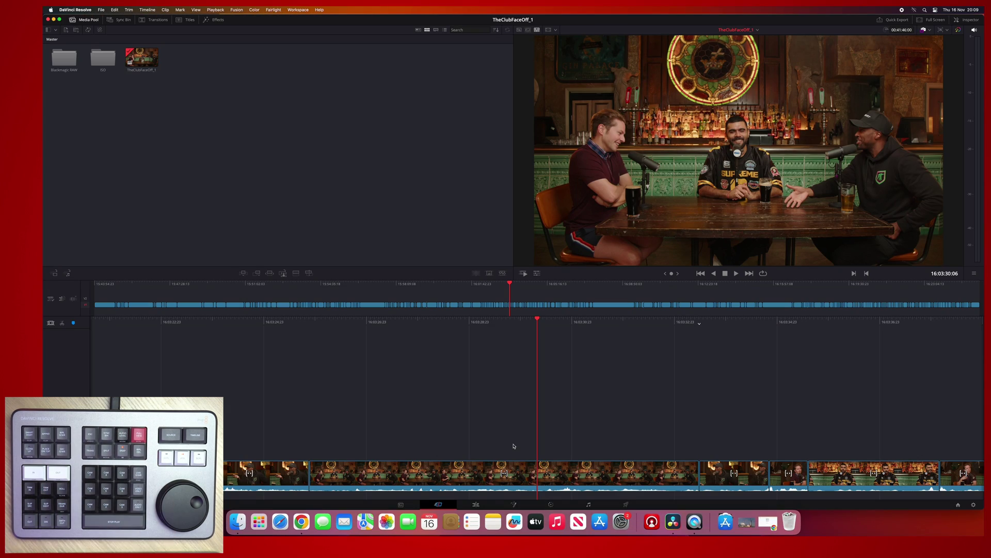
key("super+f")
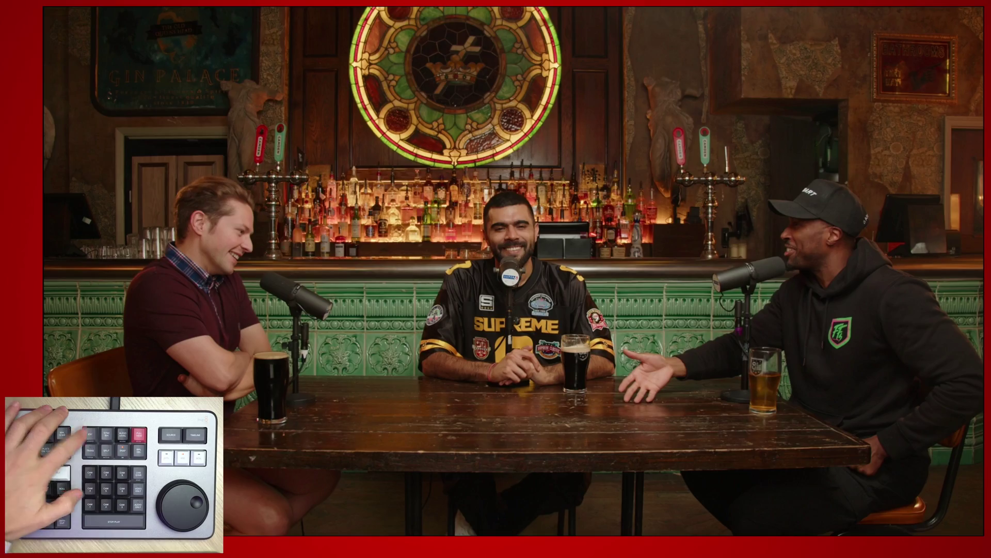
key("super+f")
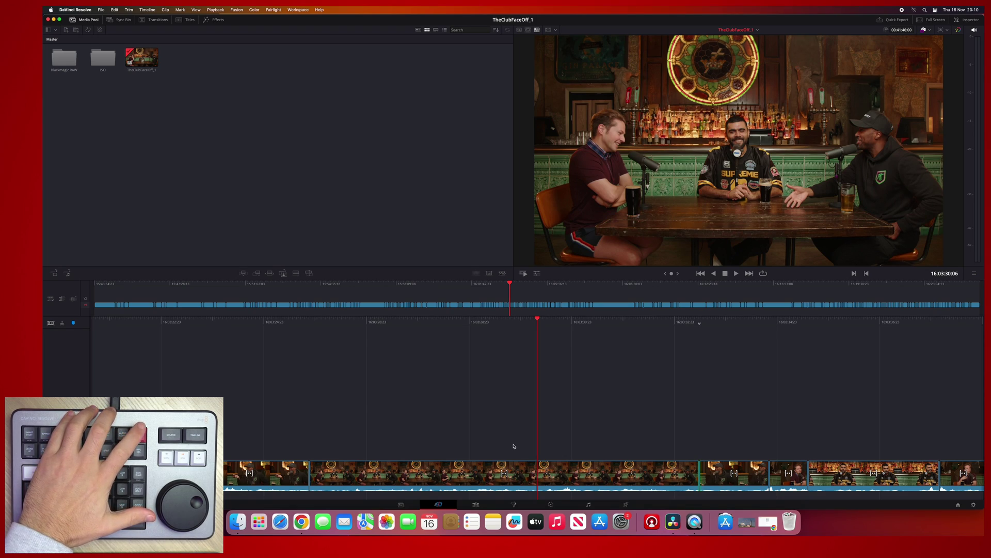
key("super+f")
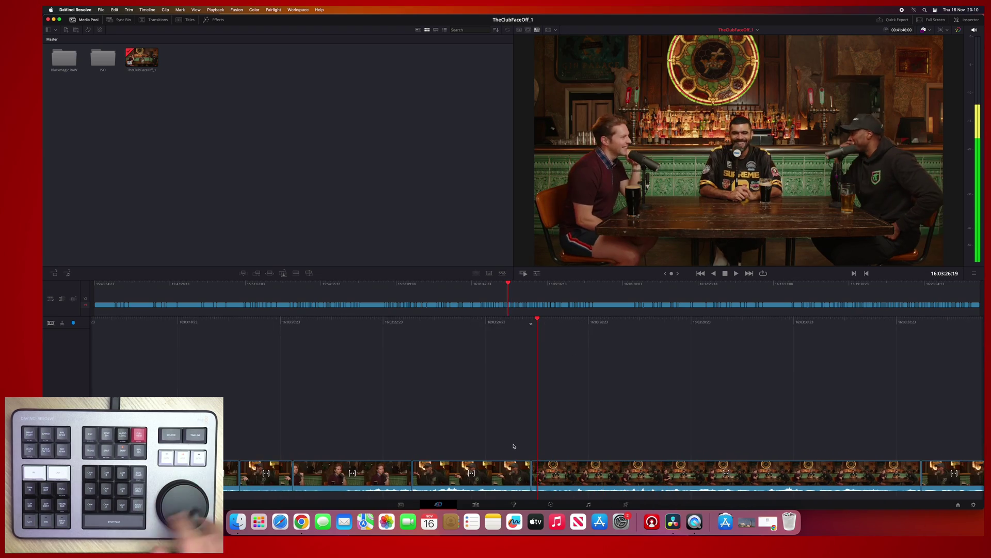
Add dissolves to the four consecutive cuts from 16:03:19:10 to 16:03:23:12.
scroll(513, 446, "left", 6)
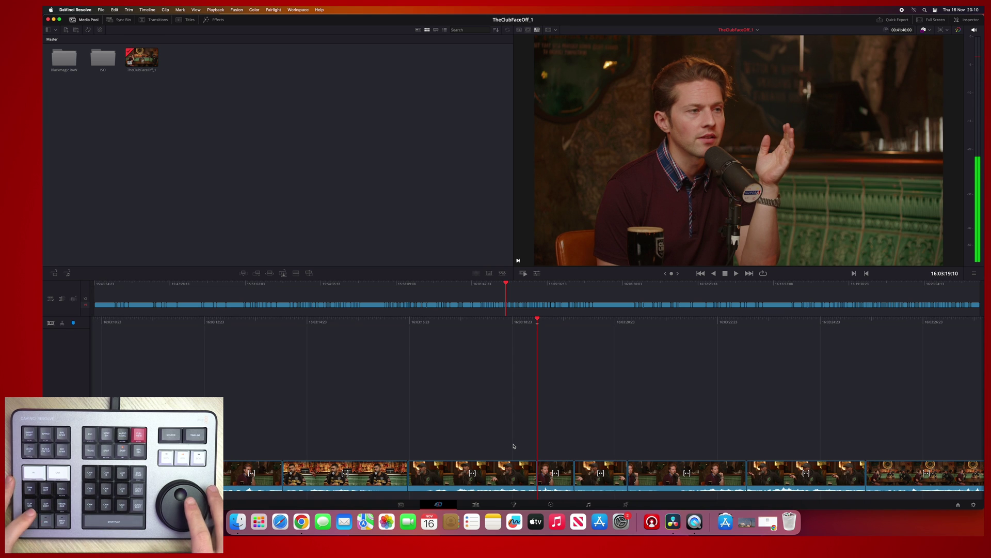
key("super+t")
scroll(514, 446, "right", 2)
key("super+t")
scroll(514, 446, "right", 3)
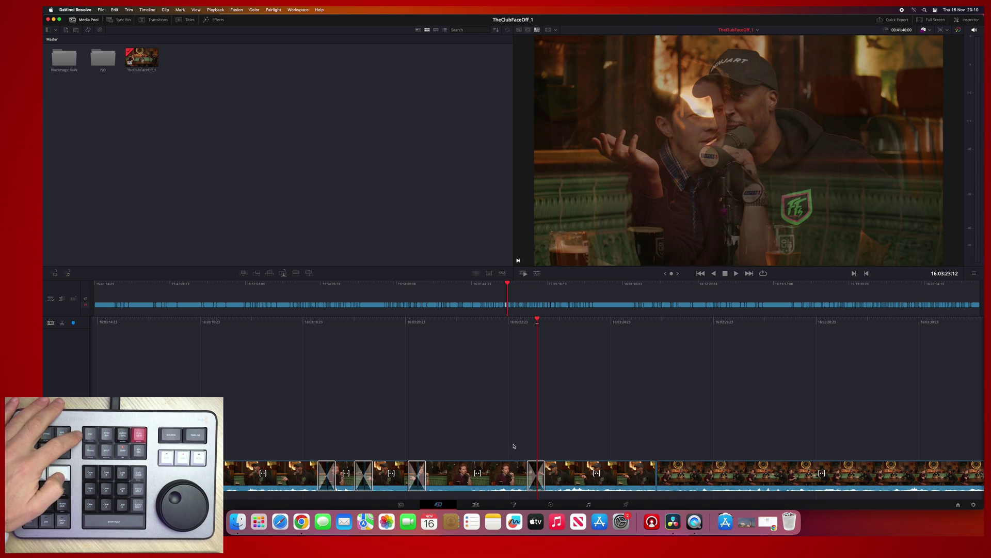
Undo the four dissolves just added between 16:03:19:10 and 16:03:23:12.
key("super+z")
key("super+z")
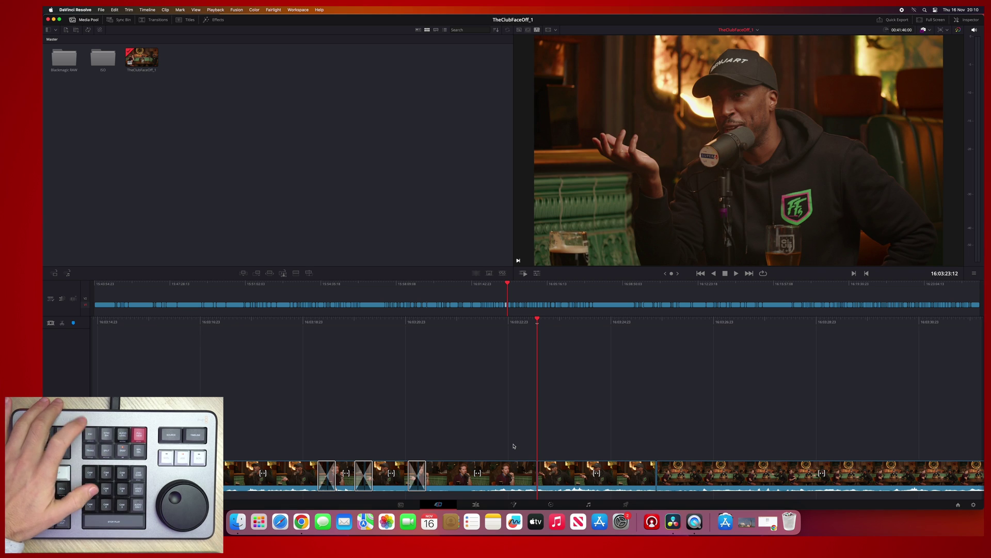
key("super+z")
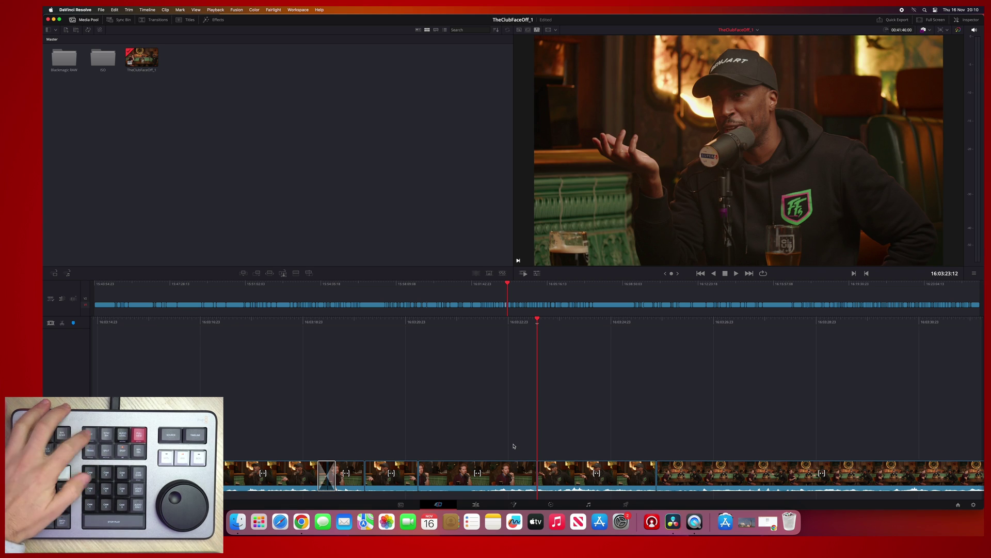
key("super+z")
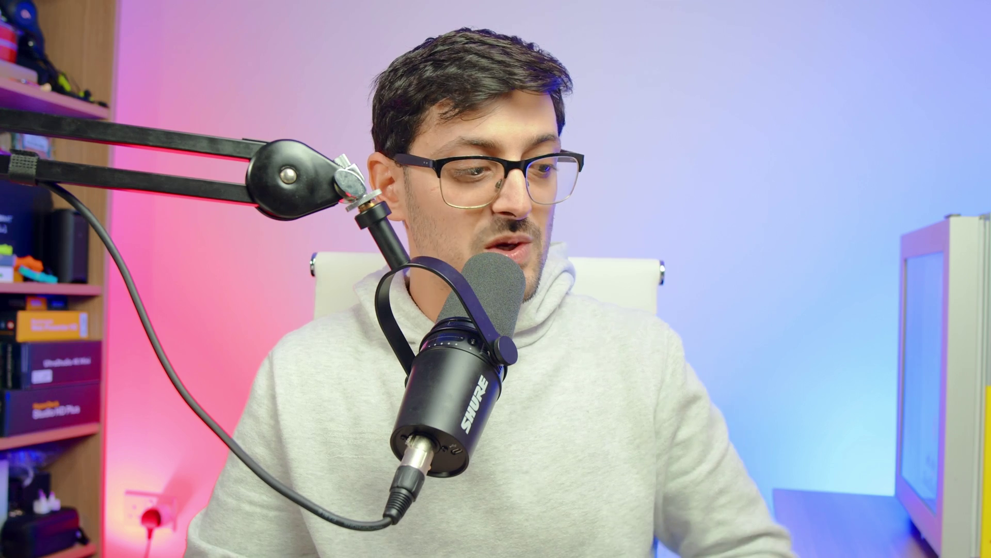